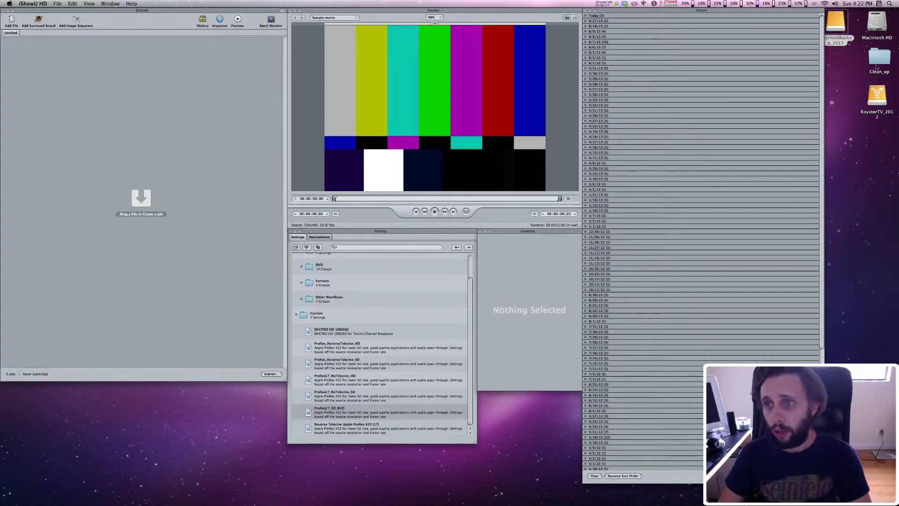
Open the AderholdBackup_2013 drive and browse to _DVDSP_Tutorials/Export/Quicktimes/HD.
double_click(841, 21)
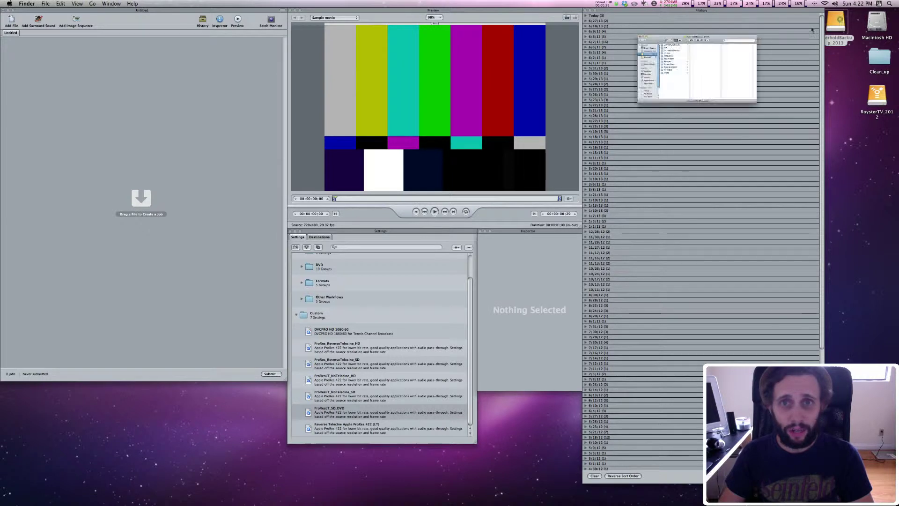
drag(550, 54, 520, 151)
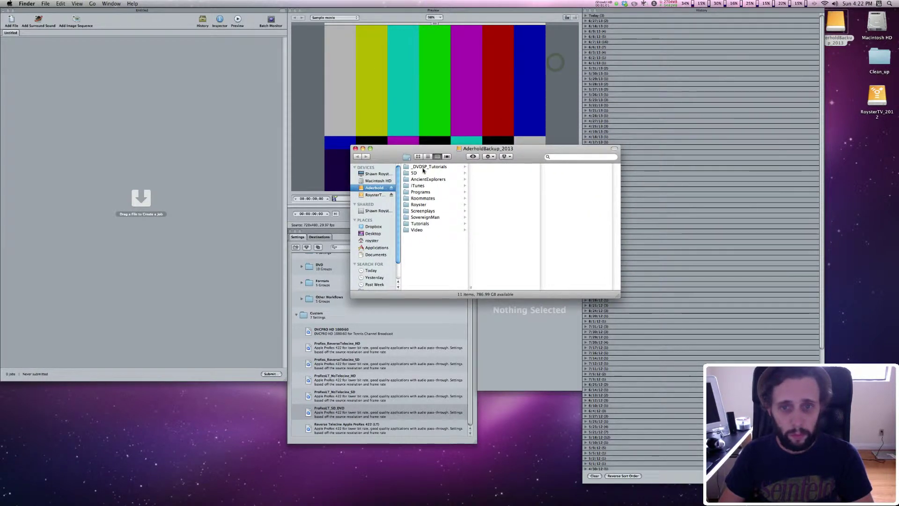
click(426, 166)
key(Right)
key(Down)
key(Right)
key(Down)
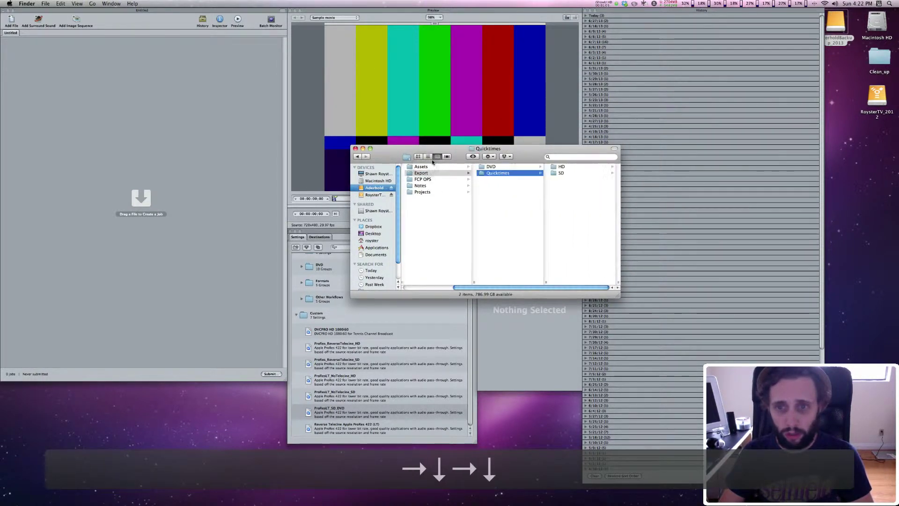
key(Right)
key(Right)
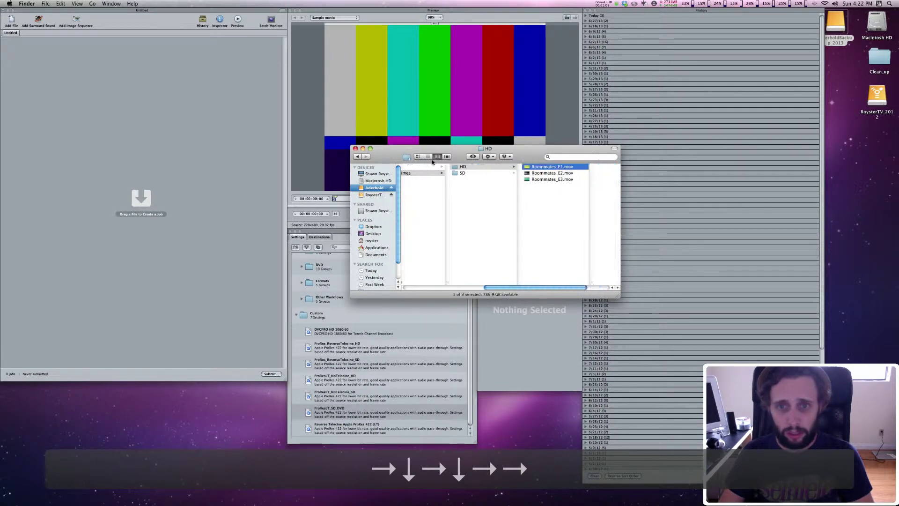
key(Left)
key(Right)
click(512, 198)
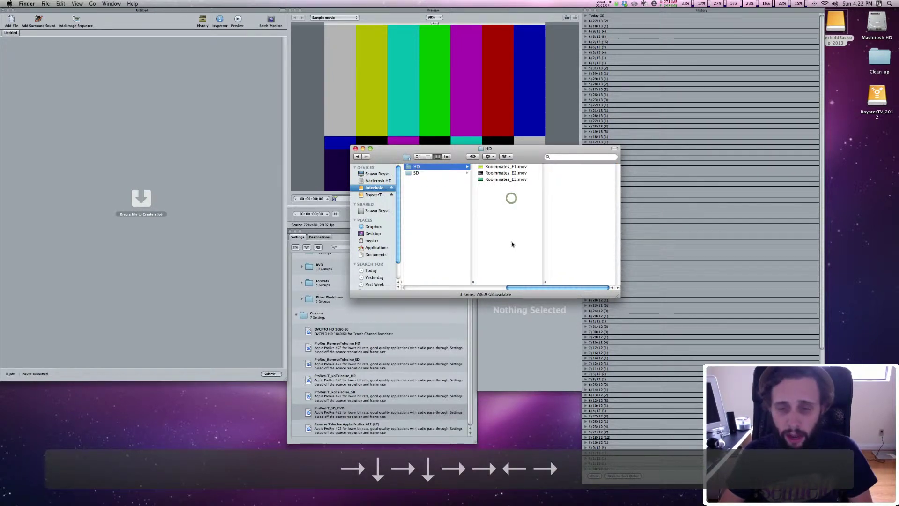
Add Roommates_E1–E3.mov to the Compressor batch as jobs and close the HD folder window.
drag(512, 242, 511, 146)
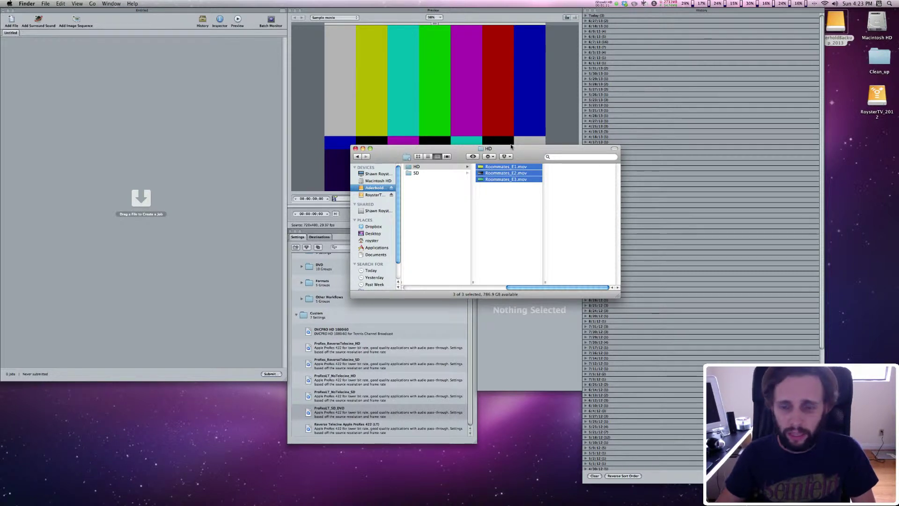
drag(506, 166, 132, 108)
click(508, 223)
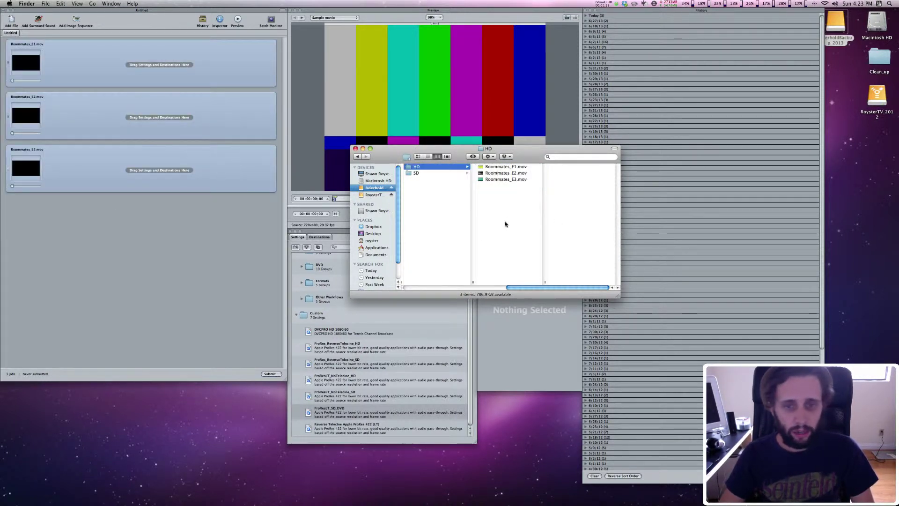
key(super+w)
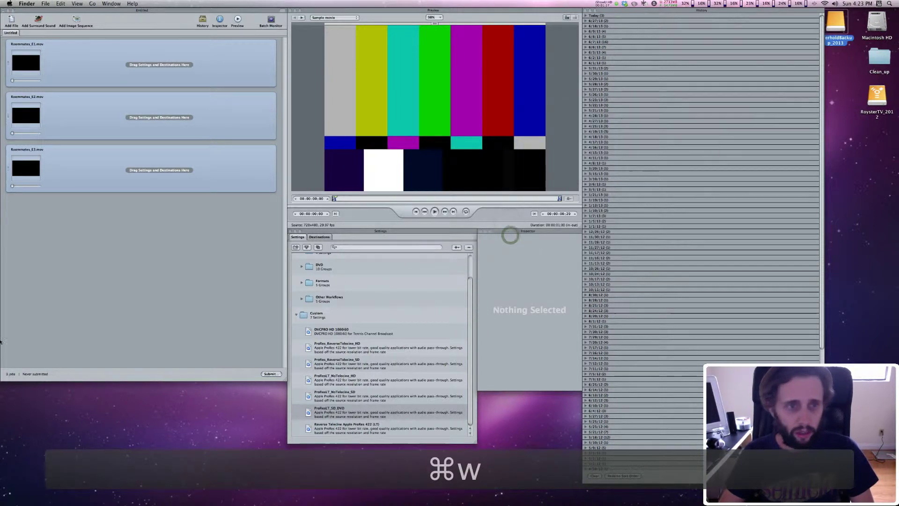
Show the ProResLT_SD_DVD encoder's video settings: Apple ProRes 422 (LT) at current frame rate.
click(77, 238)
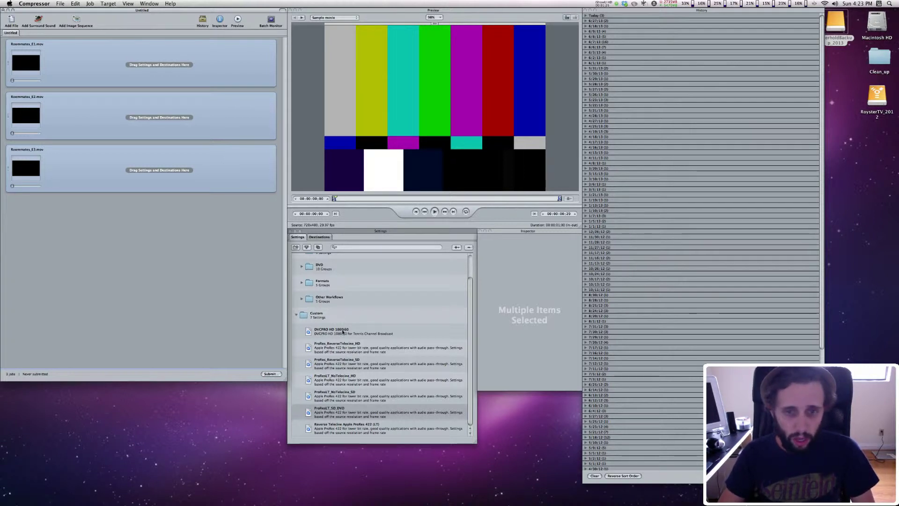
click(392, 228)
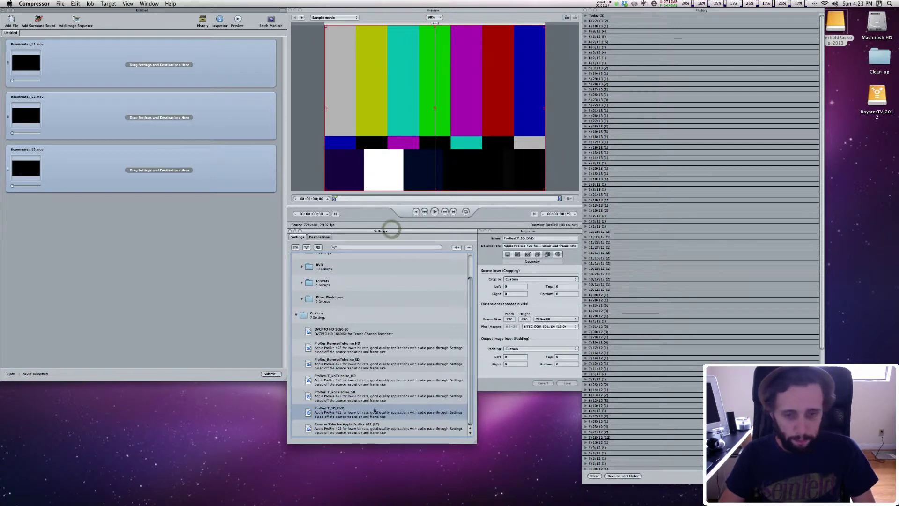
click(345, 415)
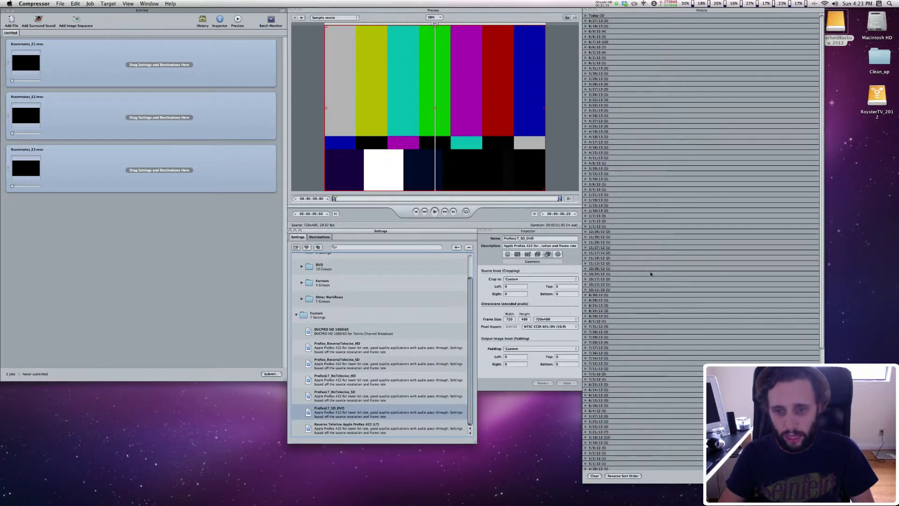
click(517, 254)
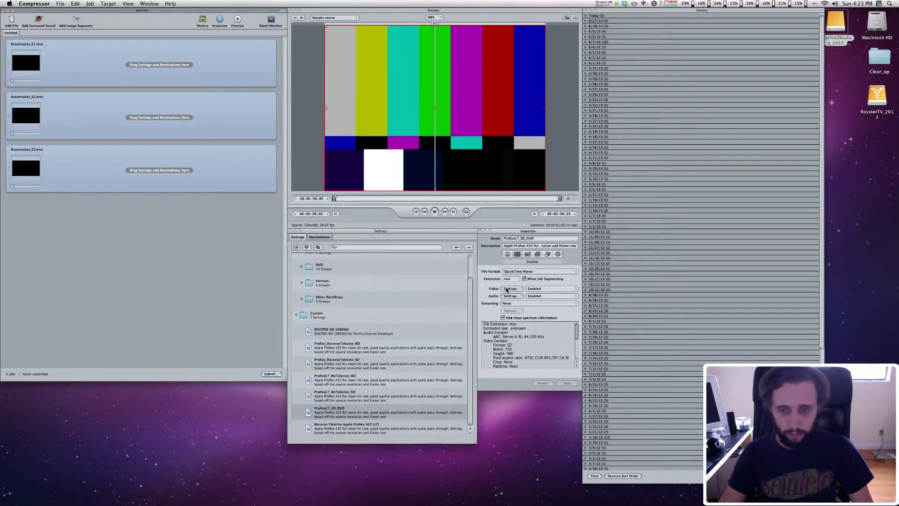
click(464, 297)
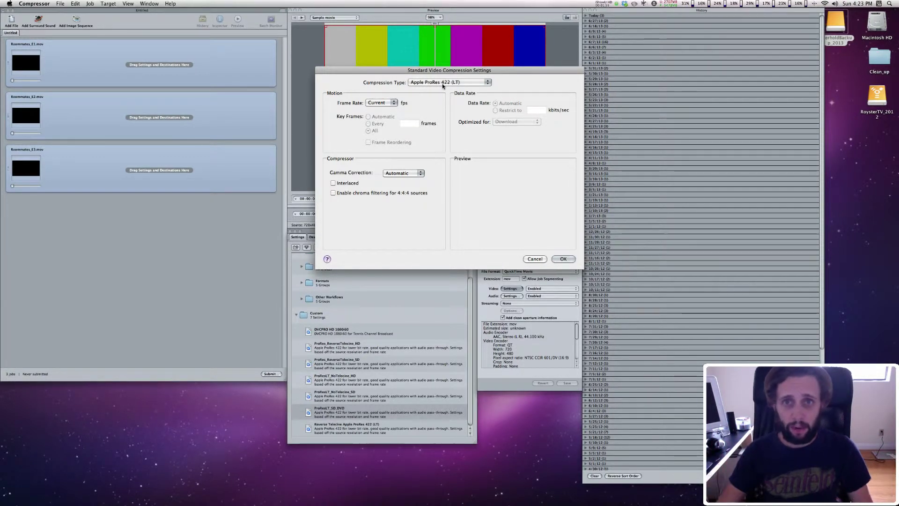
Close the video dialog, then review and close the AAC Stereo 44.100 kHz 128 kbps audio settings.
click(567, 257)
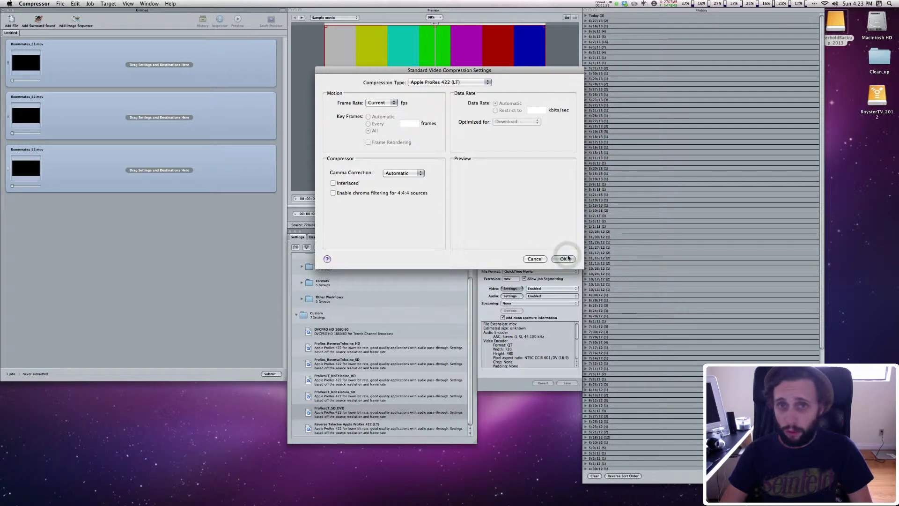
click(510, 295)
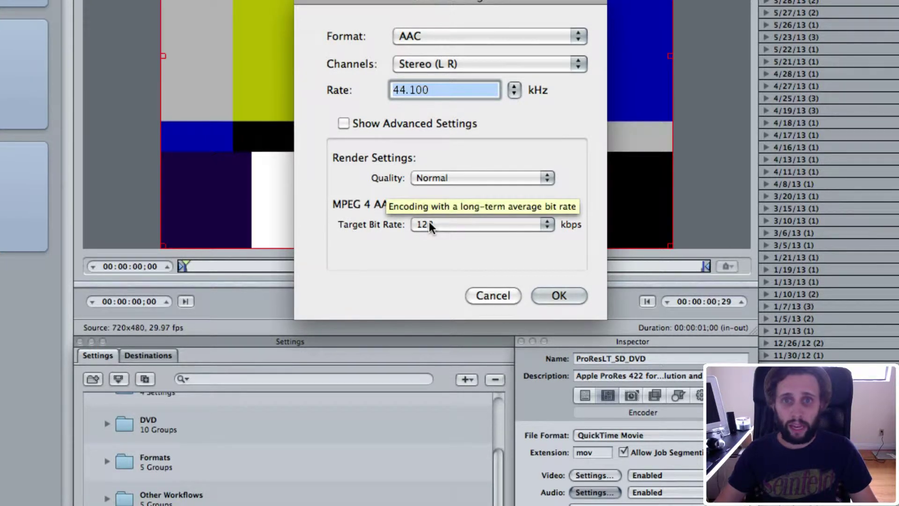
click(558, 294)
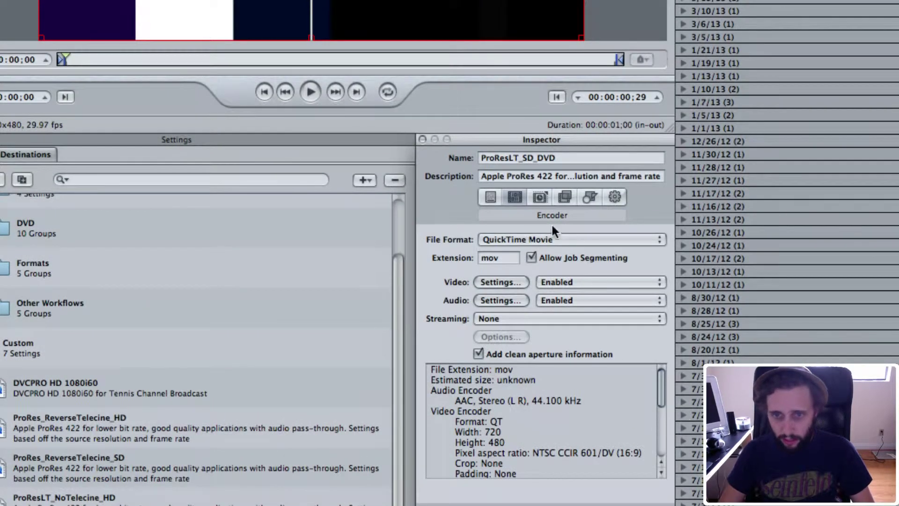
Show the preset's Frame Controls, then its Geometry: 720x480, NTSC CCIR 601/DV (16:9), zero cropping.
click(541, 192)
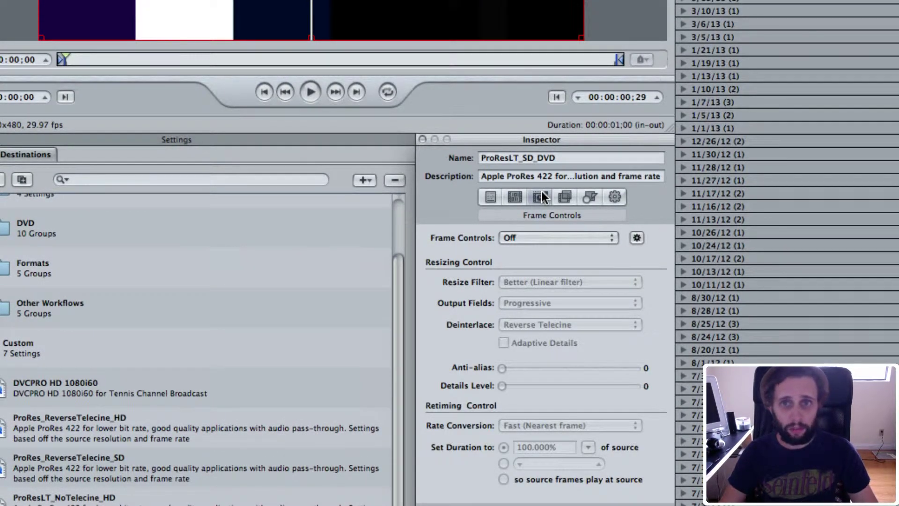
click(589, 197)
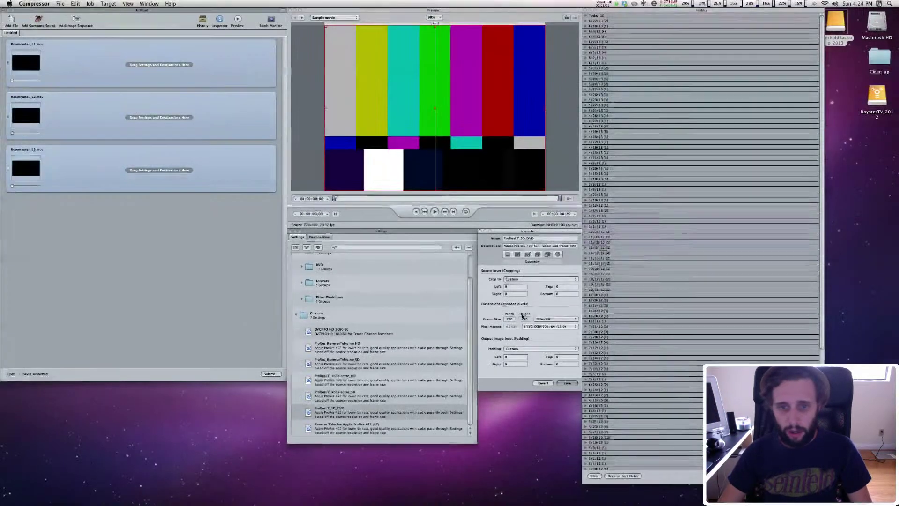
right_click(342, 411)
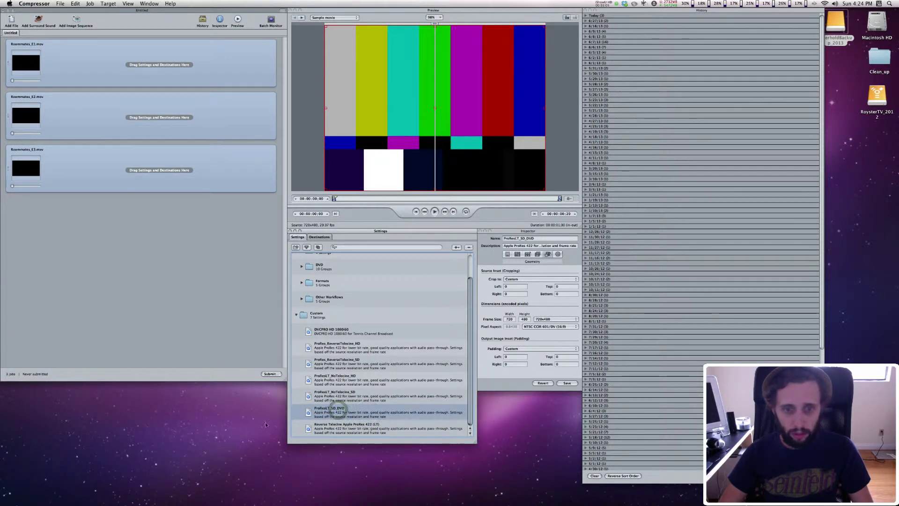
Save the ProResLT_SD_DVD changes, apply it to the Roommates jobs, and select all three jobs.
click(335, 378)
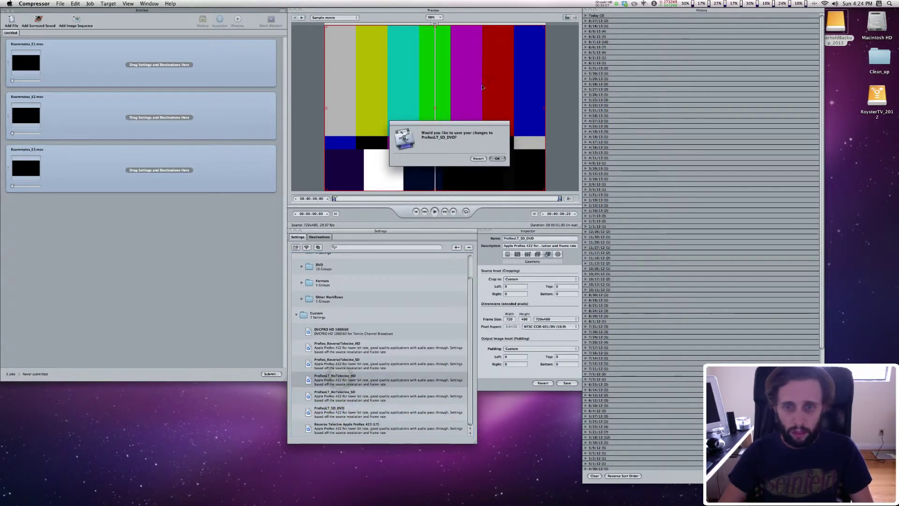
click(498, 159)
drag(332, 411, 190, 177)
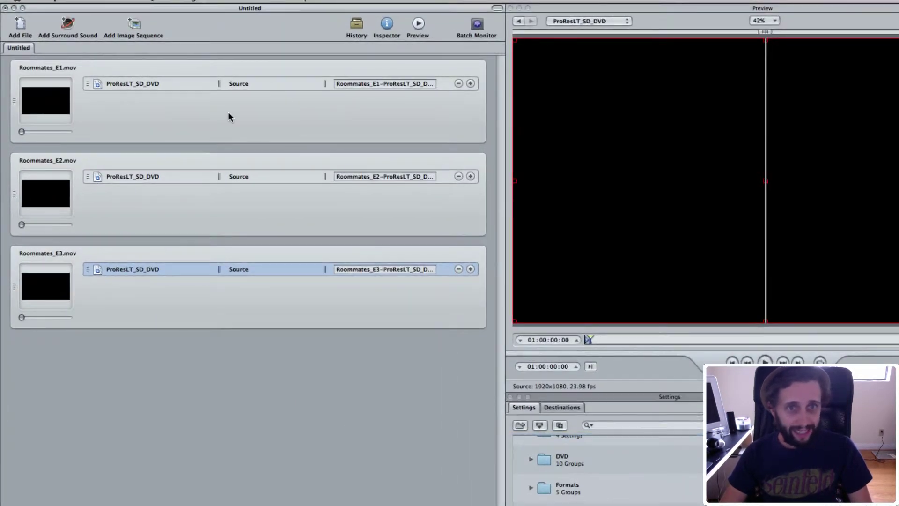
click(234, 123)
key(super+a)
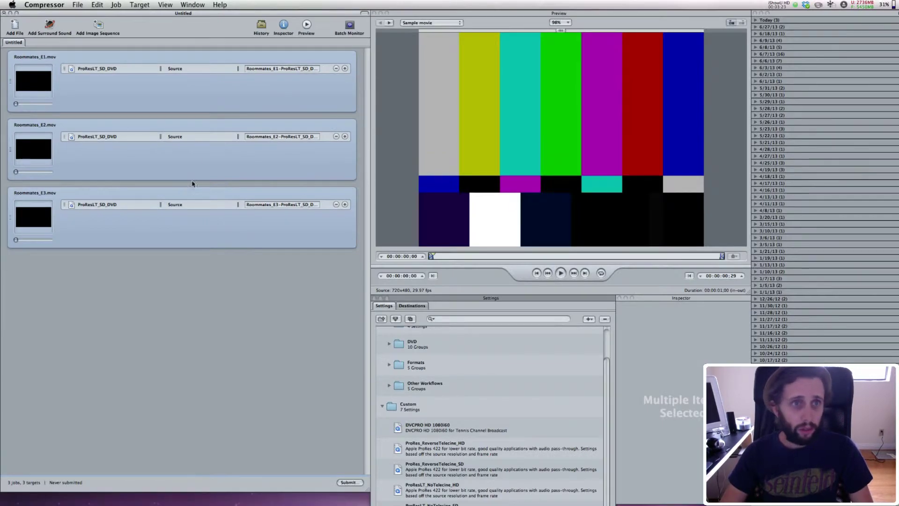
Set the jobs' destination to _DVDSP_Tutorials/Export/Quicktimes/SD via Target > Destination > Other.
click(140, 4)
mouse_move(168, 49)
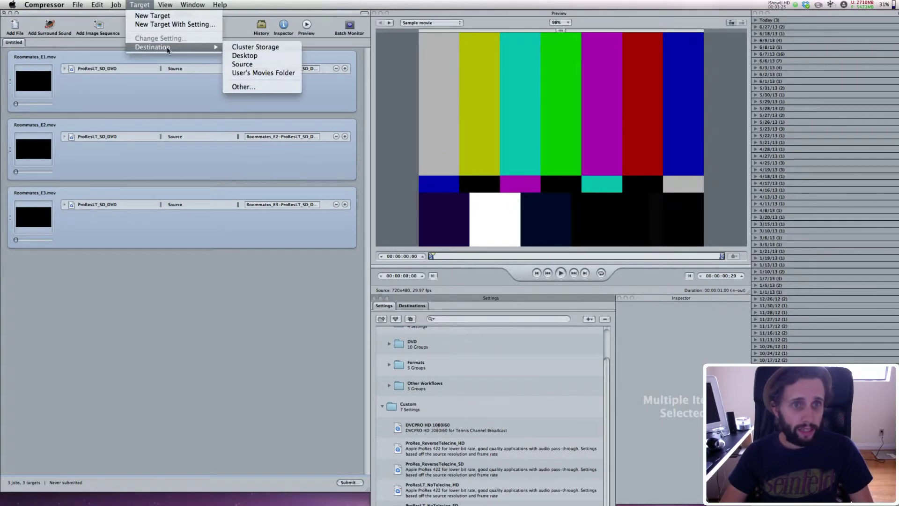
click(248, 89)
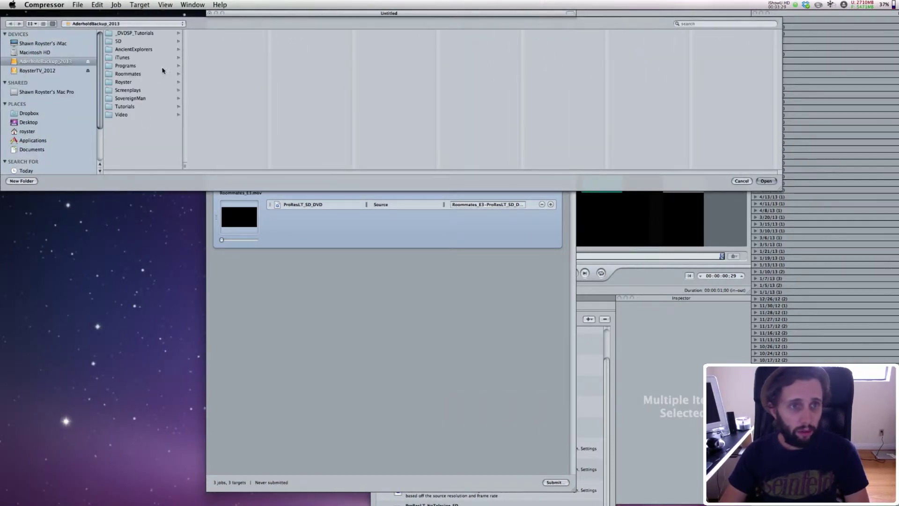
click(147, 35)
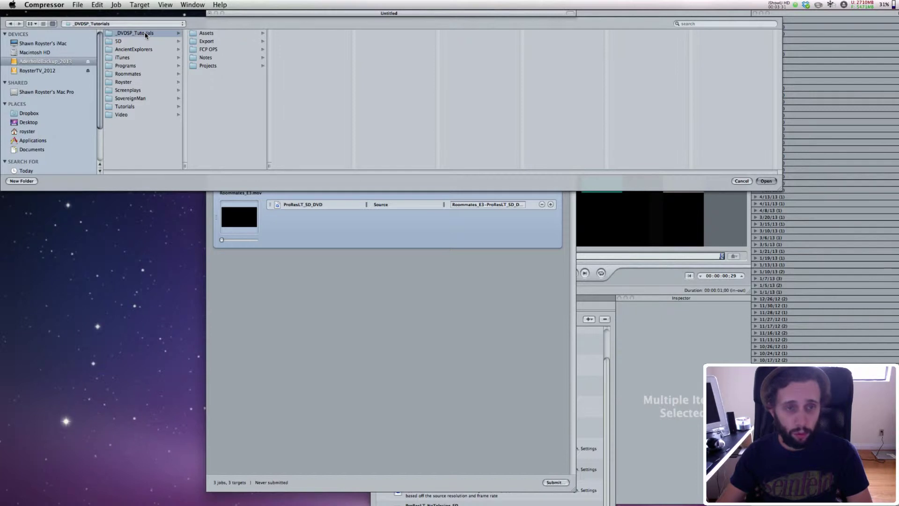
key(Right)
key(Down)
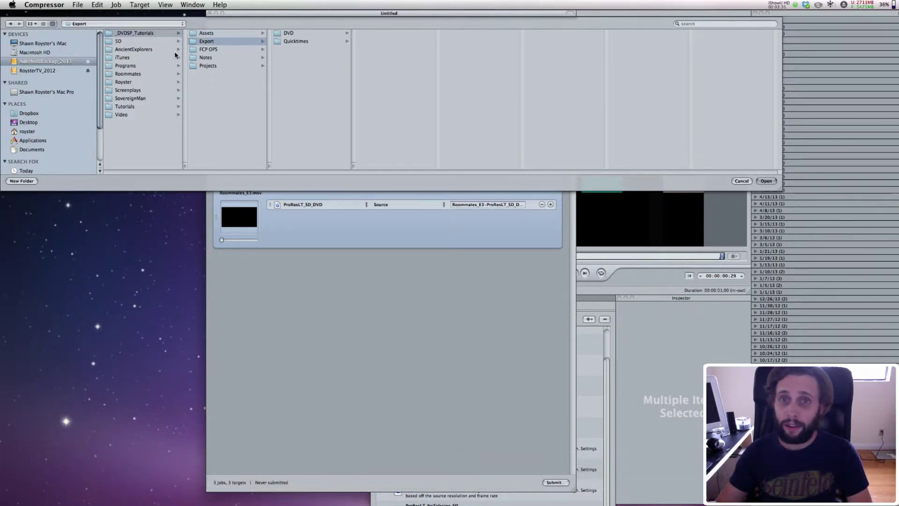
key(Down)
key(Up)
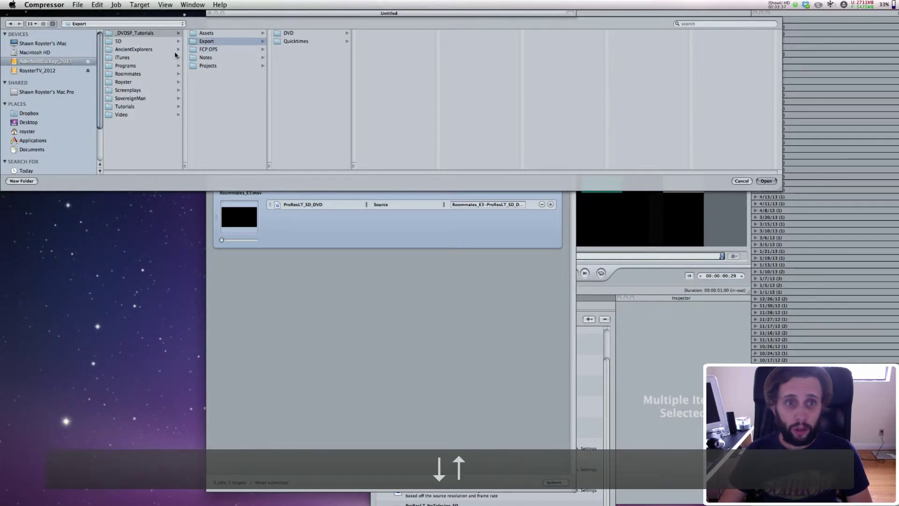
key(Right)
key(Down)
key(Right)
key(Down)
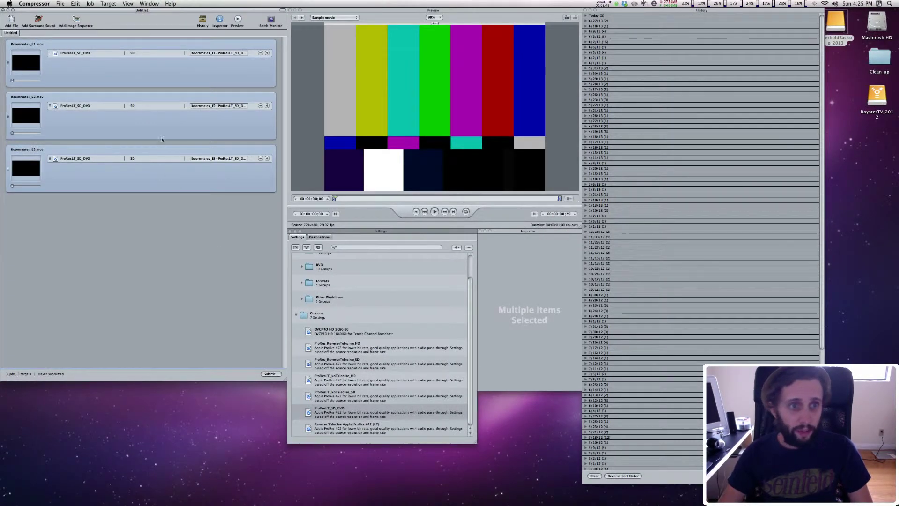
Submit the batch as Roommates_E1 and expand it in History to see E3 processing.
click(263, 373)
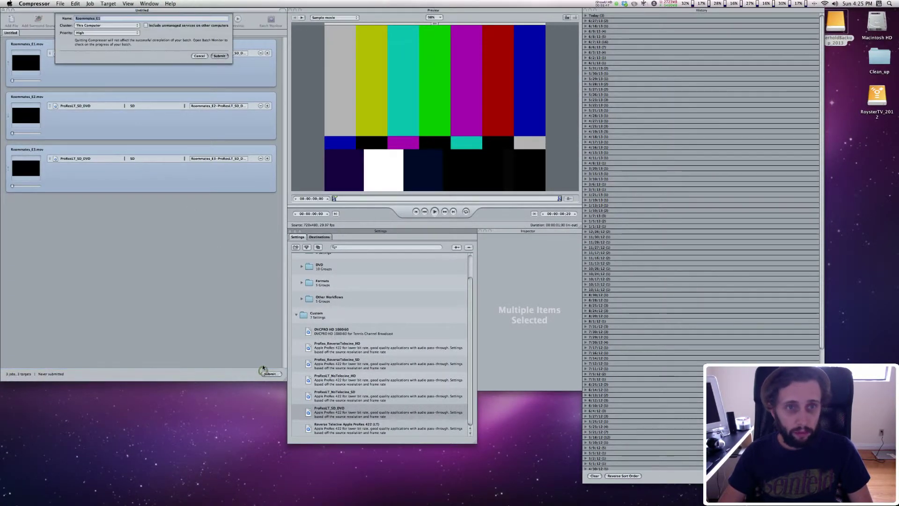
click(226, 57)
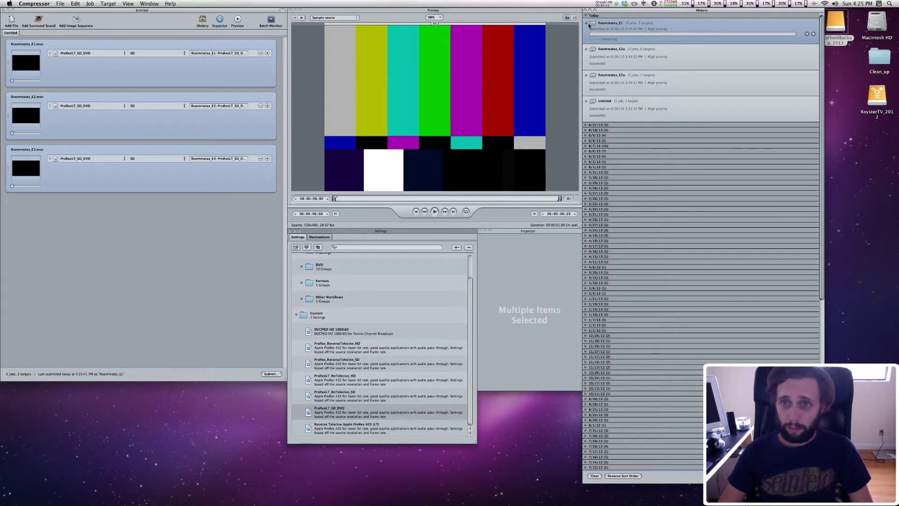
click(587, 24)
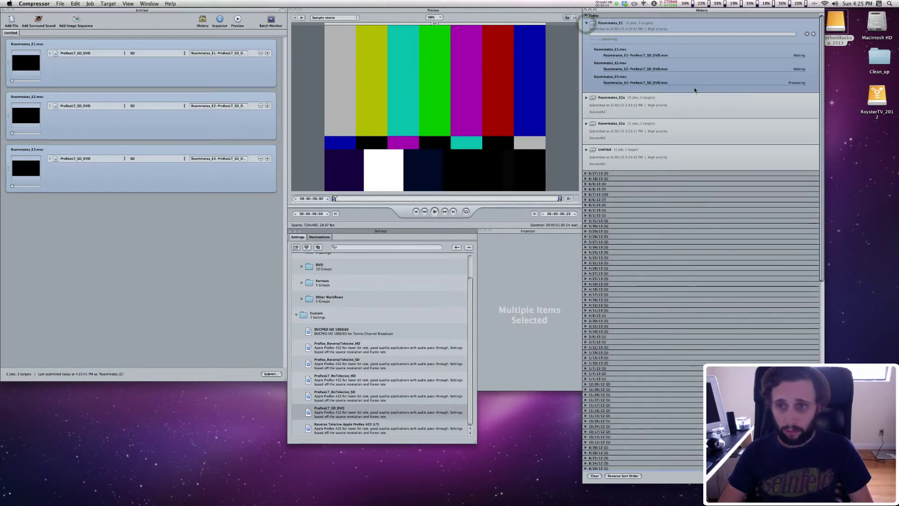